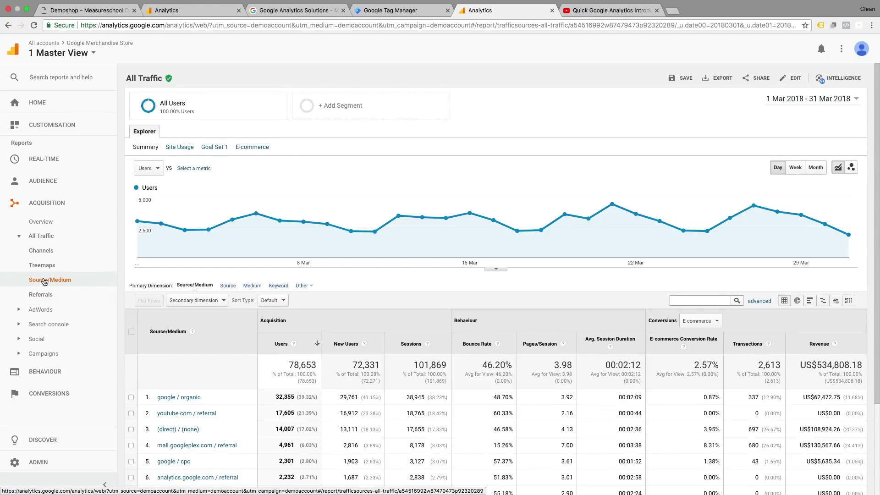
# Collapse the left navigation so the Source/Medium table runs full width, then scroll through its rows
pyautogui.click(105, 484)
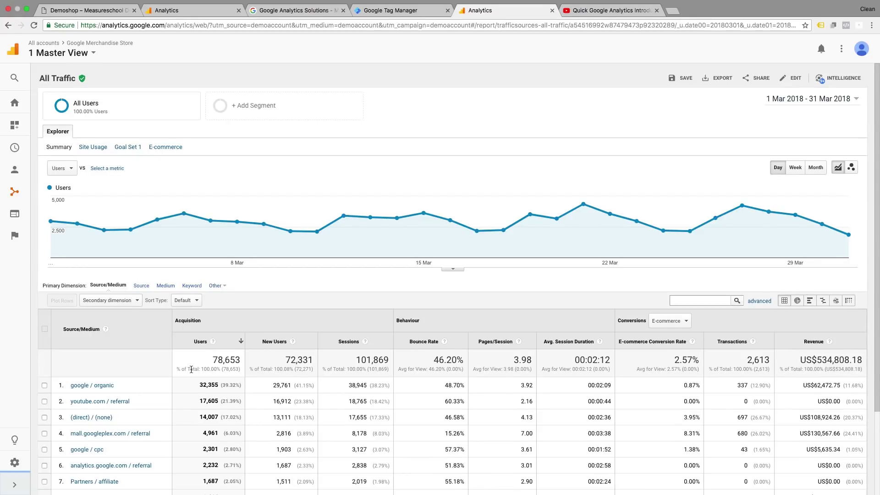
pyautogui.scroll(-3, 191, 369)
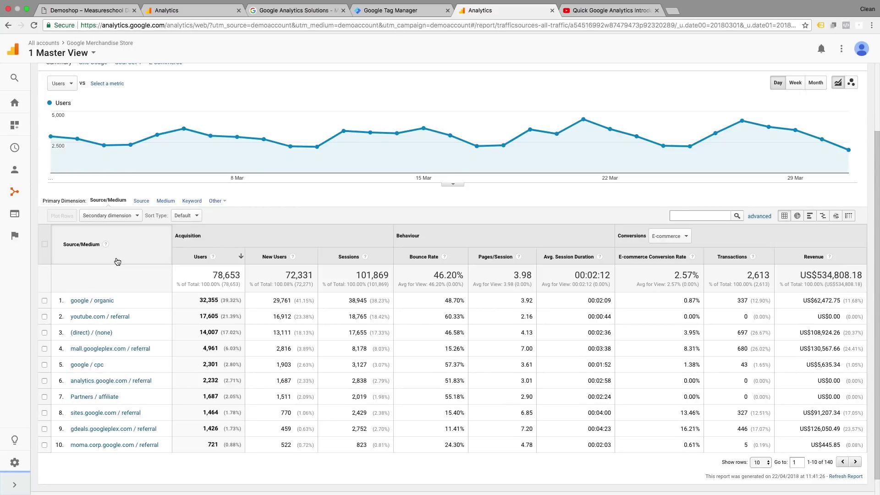
pyautogui.click(15, 485)
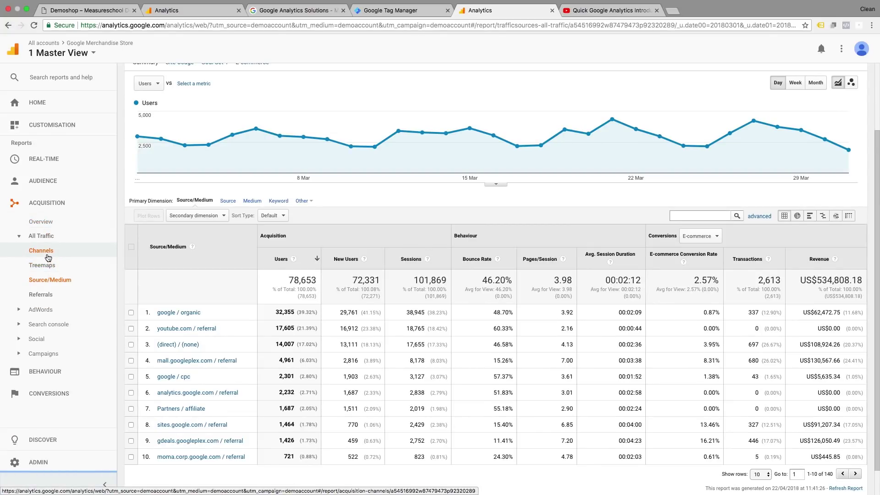
pyautogui.click(105, 485)
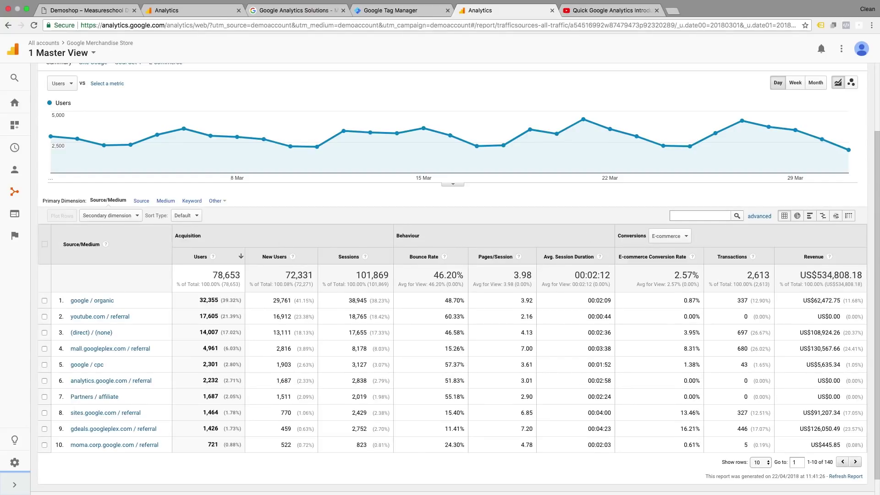
pyautogui.click(9, 490)
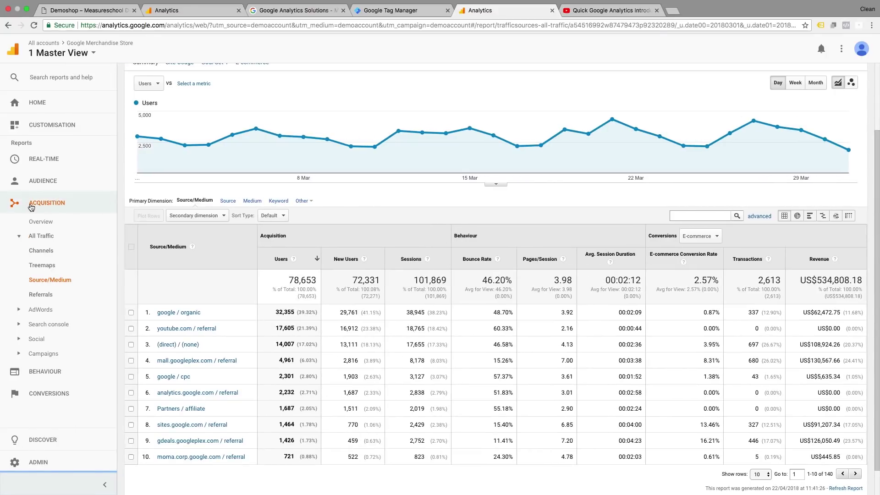
pyautogui.click(22, 205)
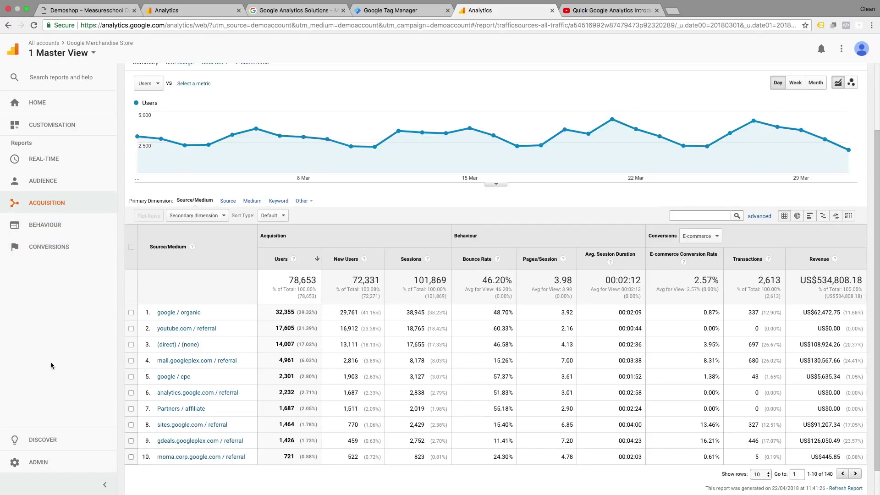
pyautogui.click(104, 484)
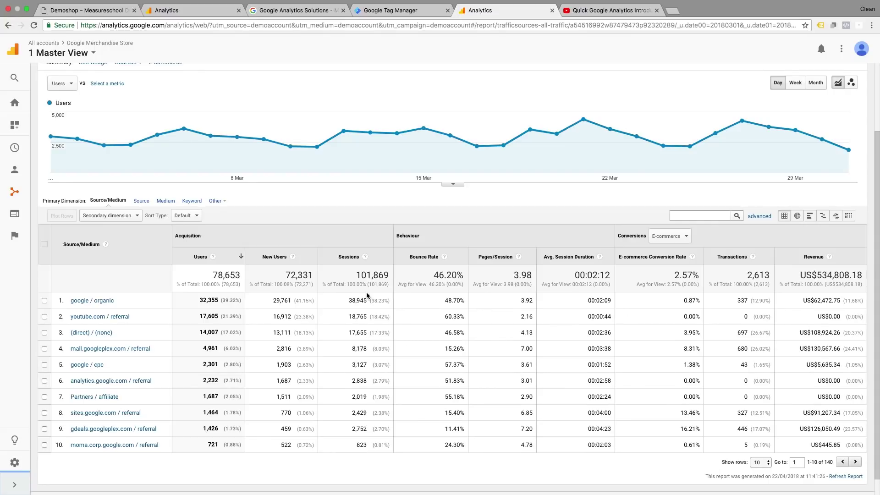
pyautogui.doubleClick(195, 299)
pyautogui.doubleClick(683, 302)
pyautogui.doubleClick(205, 347)
pyautogui.click(687, 349)
pyautogui.doubleClick(204, 350)
pyautogui.click(677, 357)
pyautogui.click(669, 235)
pyautogui.click(671, 276)
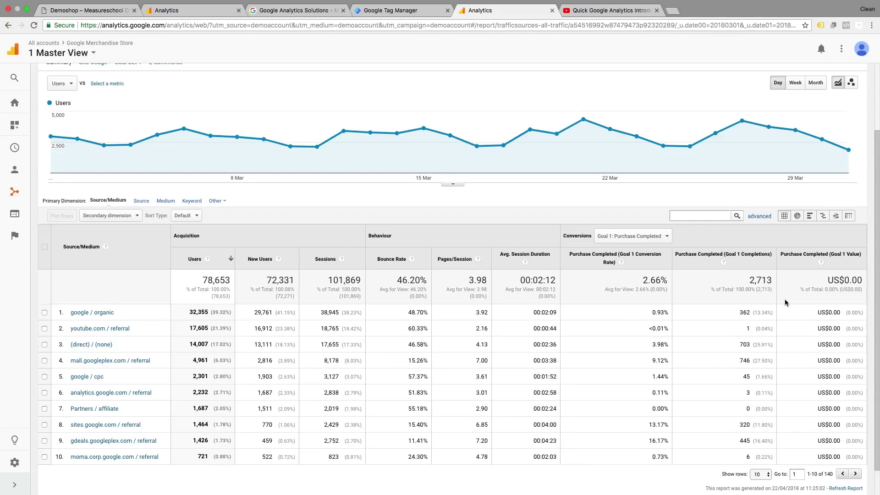
pyautogui.click(637, 236)
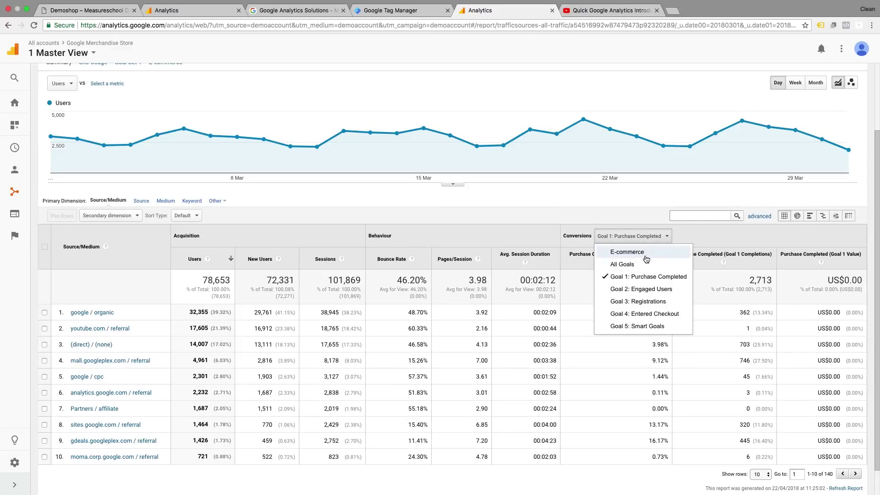
pyautogui.click(627, 252)
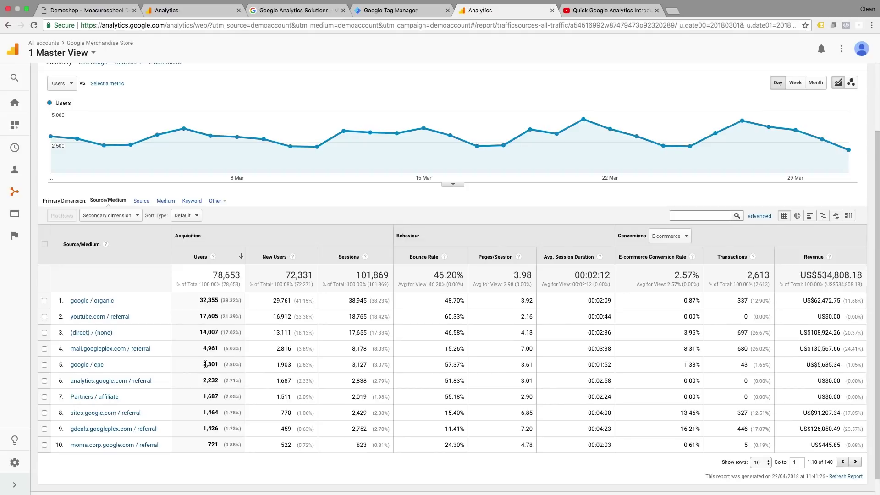
pyautogui.moveTo(204, 364); pyautogui.dragTo(857, 367)
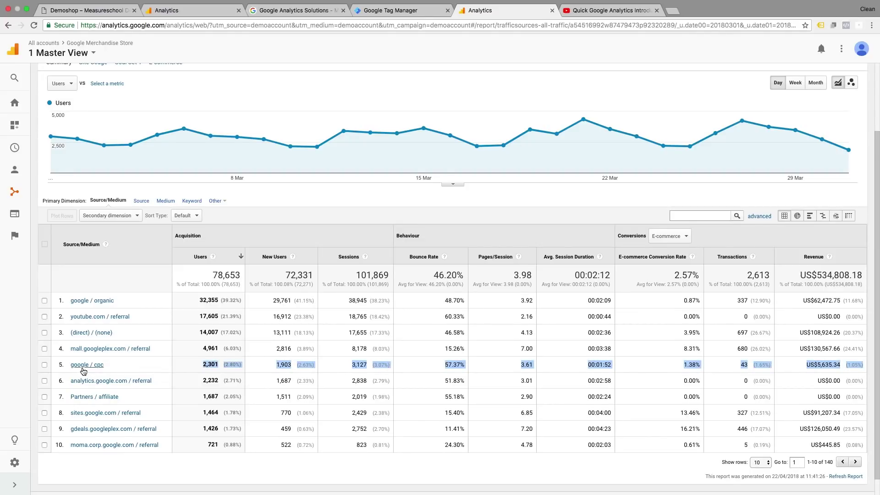
pyautogui.click(188, 368)
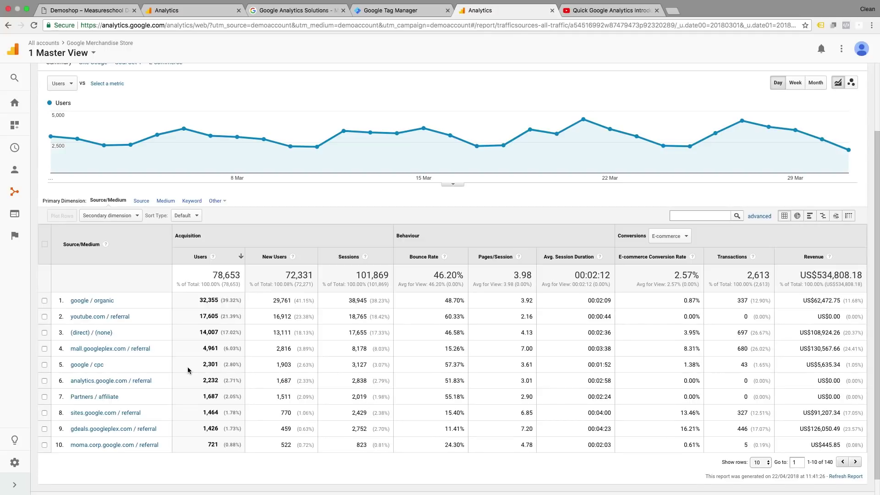
pyautogui.doubleClick(210, 365)
pyautogui.click(447, 370)
pyautogui.moveTo(683, 366); pyautogui.dragTo(700, 366)
pyautogui.click(742, 365)
pyautogui.moveTo(798, 364); pyautogui.dragTo(837, 364)
# Expand the left sidebar to show the Acquisition > All Traffic > Source/Medium labels
pyautogui.click(23, 490)
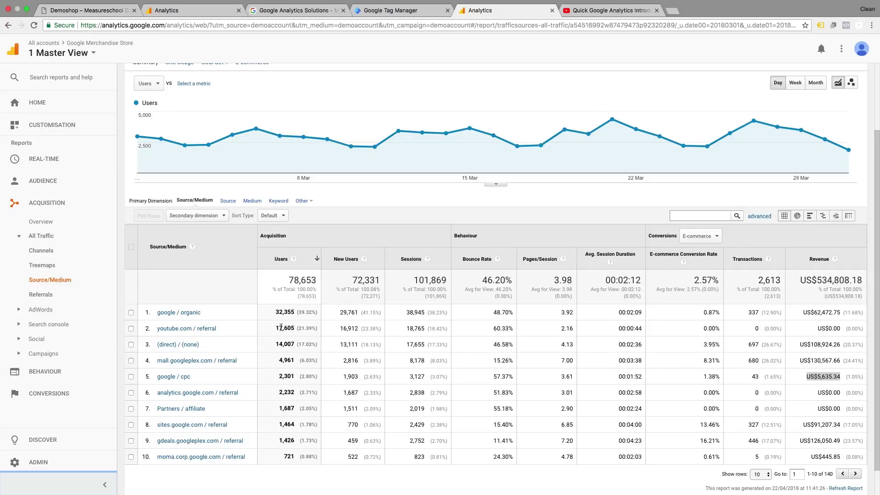
# Switch the Source/Medium table to the pie-chart view of Users share, with google / organic at 39.32%
pyautogui.click(363, 188)
pyautogui.scroll(3, 362, 188)
pyautogui.click(330, 105)
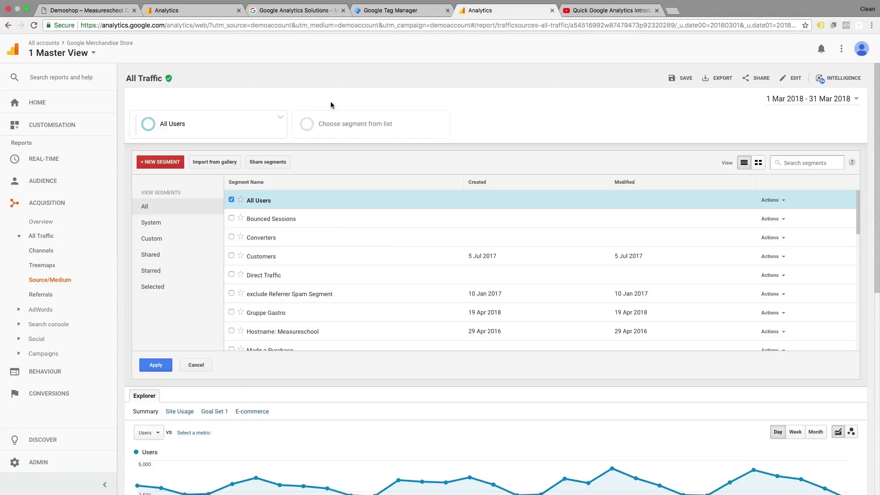
pyautogui.scroll(-5, 264, 155)
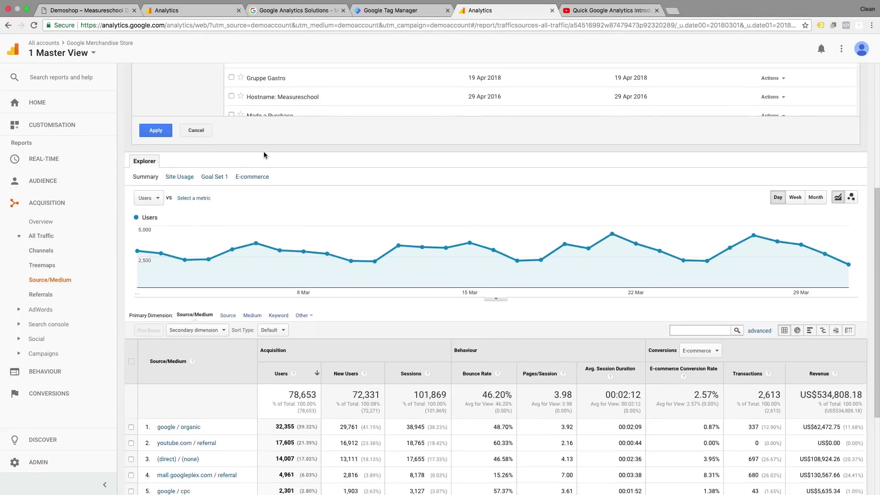
pyautogui.click(797, 327)
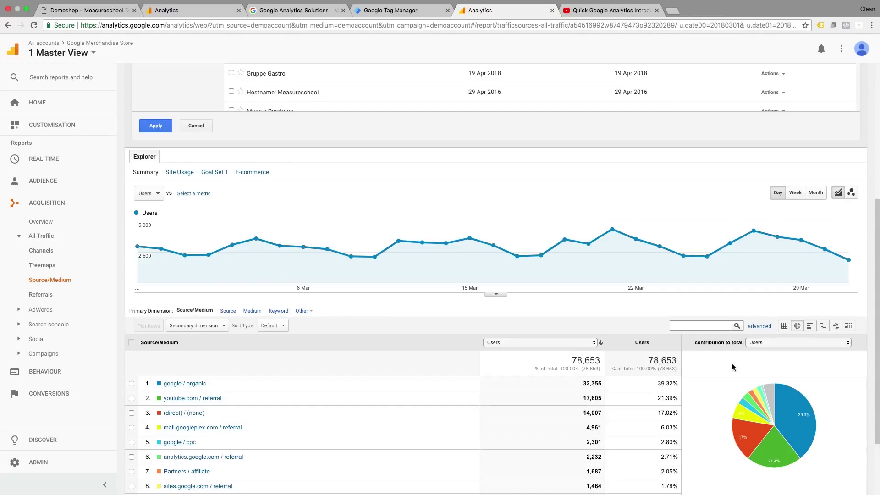
# Reload Source/Medium as the plain e-commerce data table and shrink the navigation to icons
pyautogui.click(66, 281)
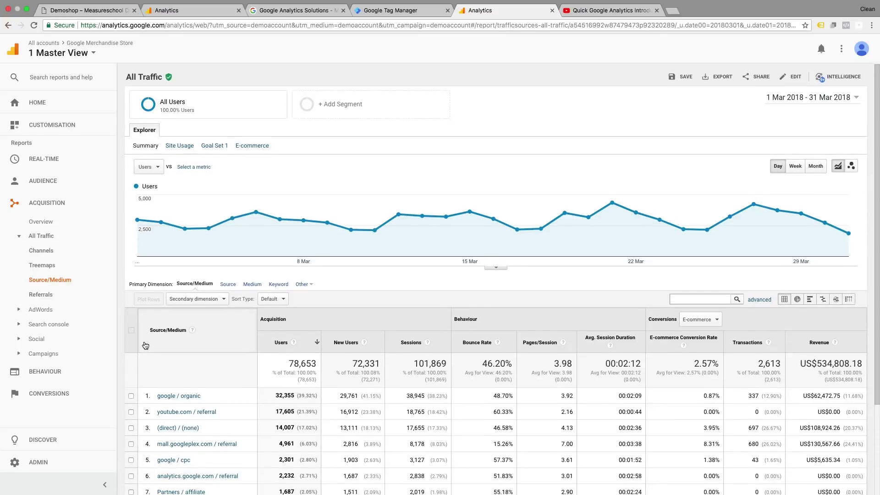
pyautogui.scroll(-2, 145, 344)
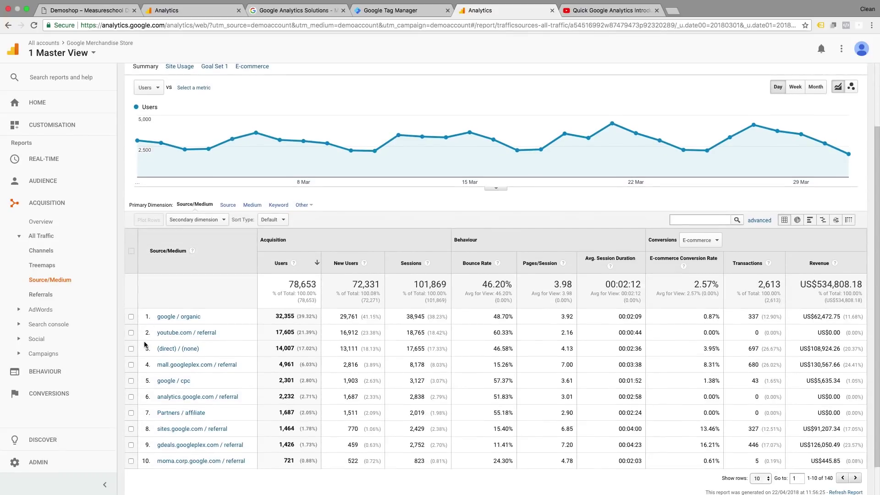
pyautogui.click(112, 483)
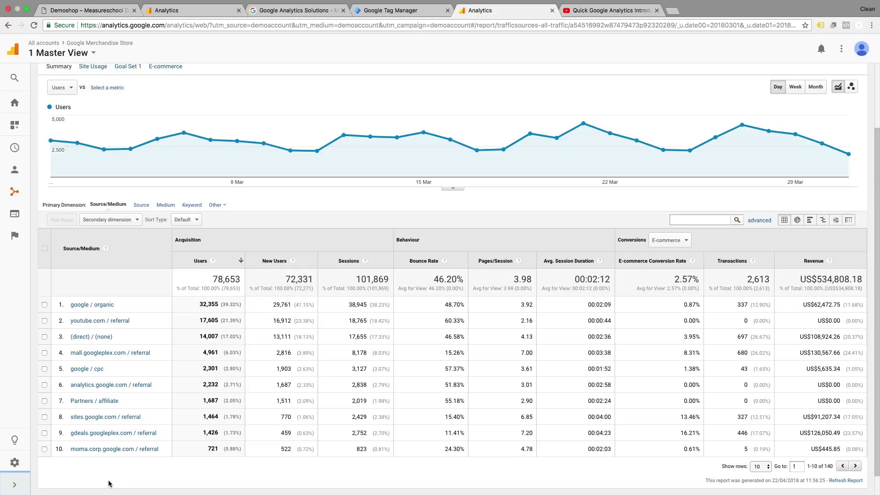